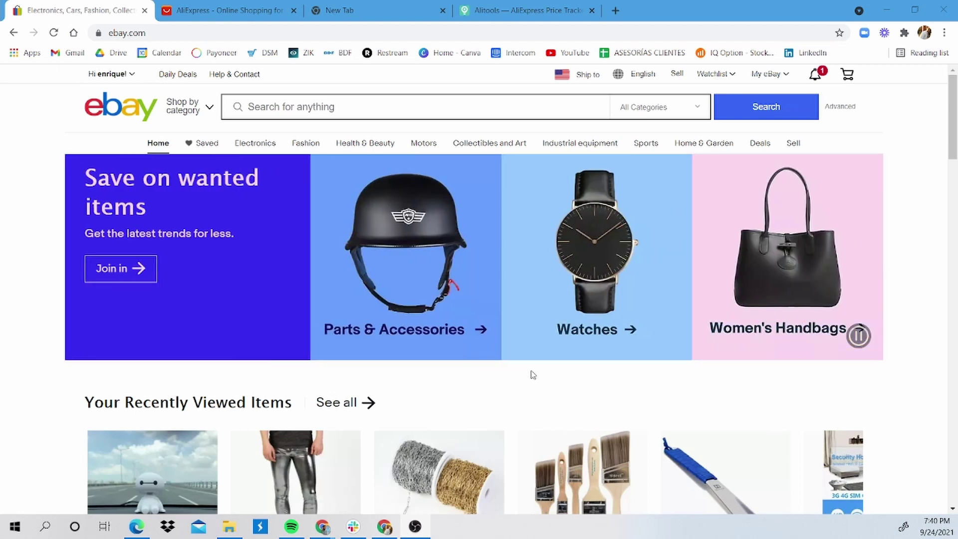
pyautogui.scroll(-9, 533, 374)
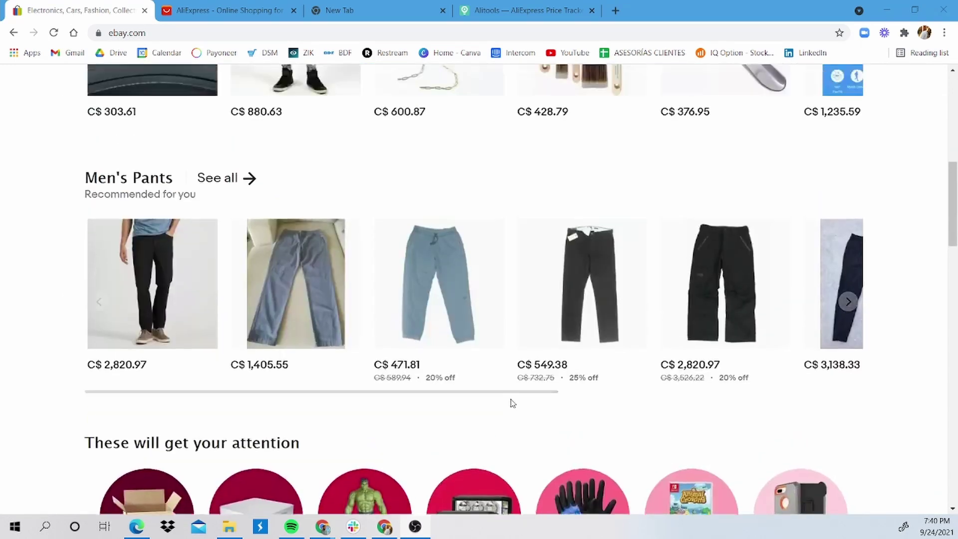
pyautogui.scroll(8, 513, 402)
pyautogui.scroll(2, 516, 413)
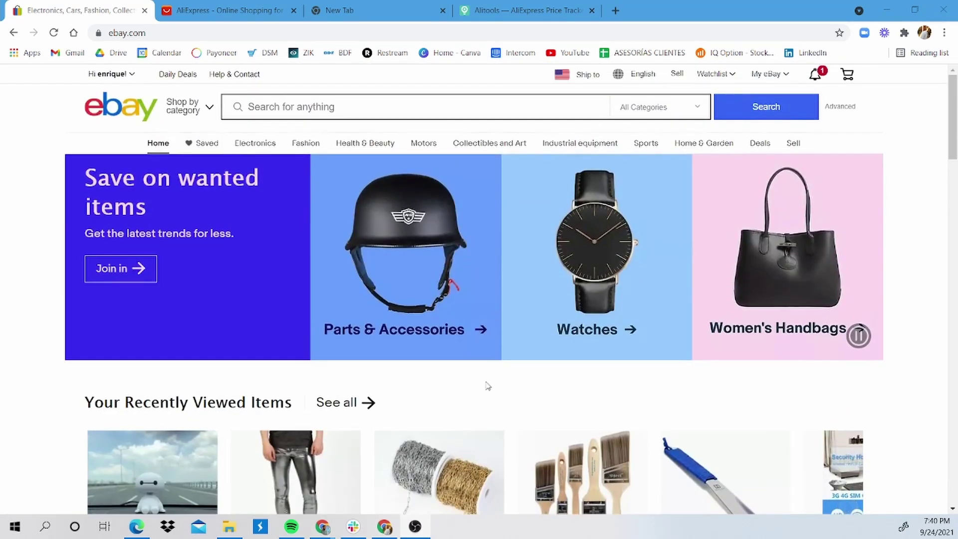
pyautogui.click(199, 5)
pyautogui.scroll(-5, 885, 299)
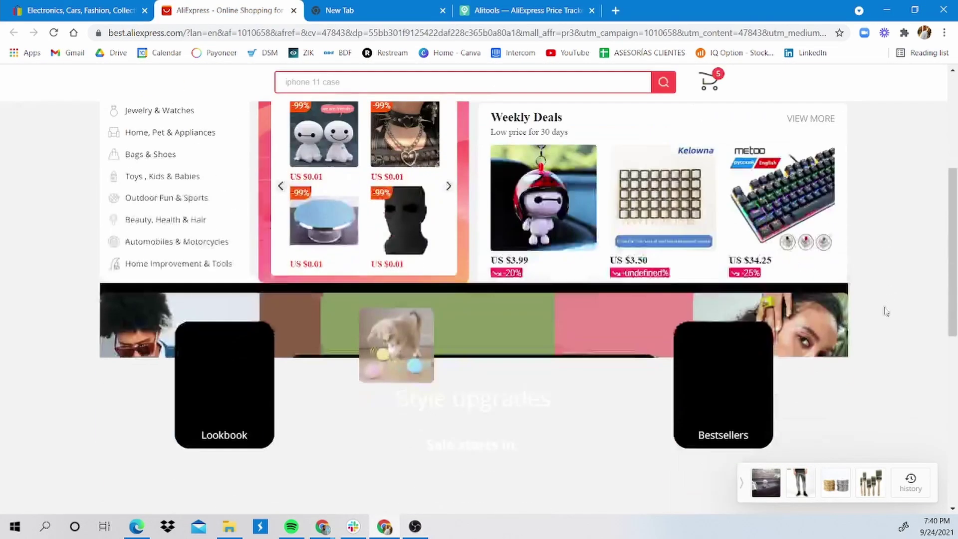
pyautogui.scroll(5, 886, 319)
pyautogui.scroll(1, 885, 330)
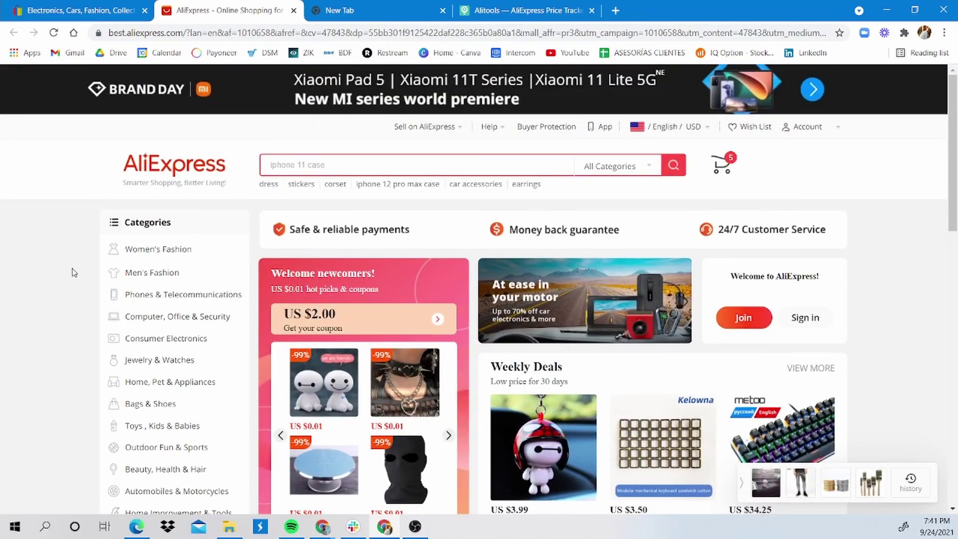
pyautogui.click(80, 10)
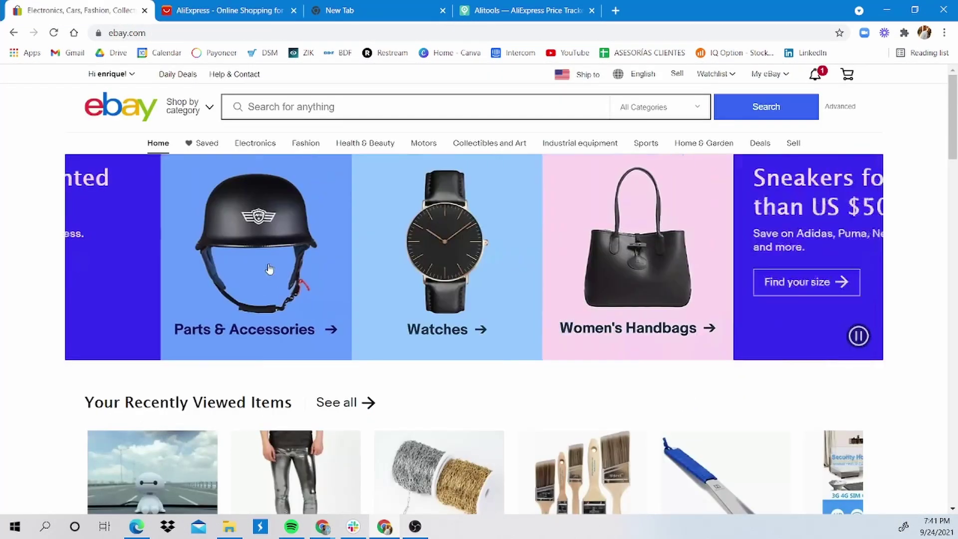
pyautogui.scroll(-2, 329, 398)
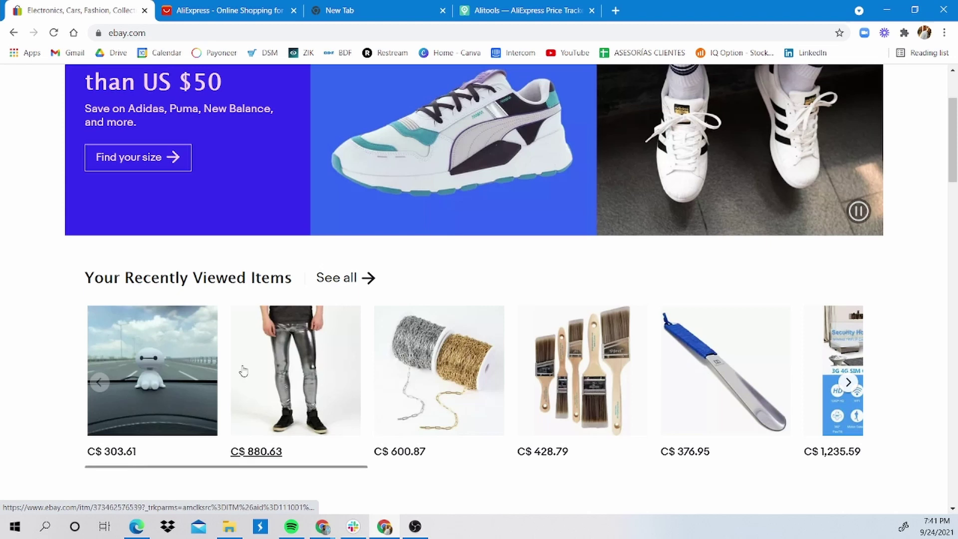
pyautogui.hotkey('ctrl', 'Tab')
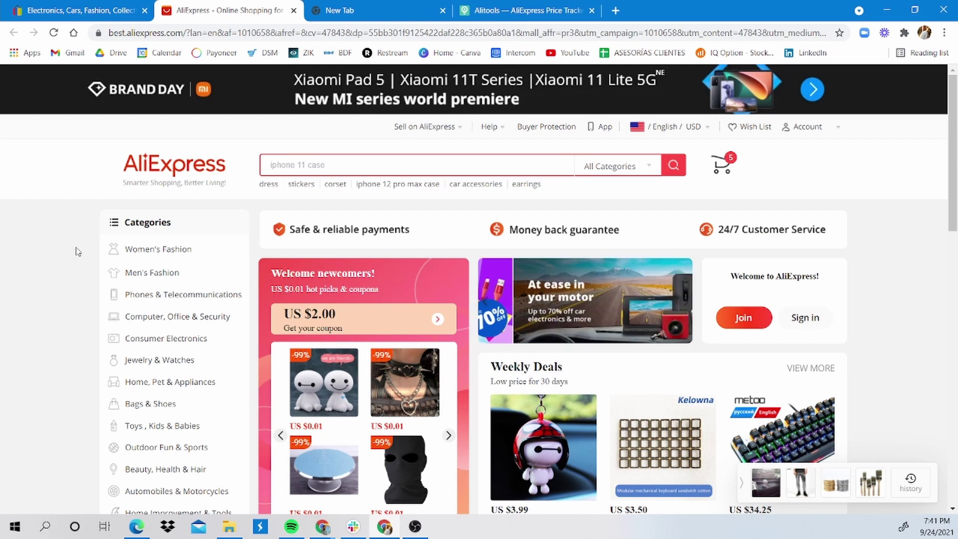
pyautogui.click(99, 10)
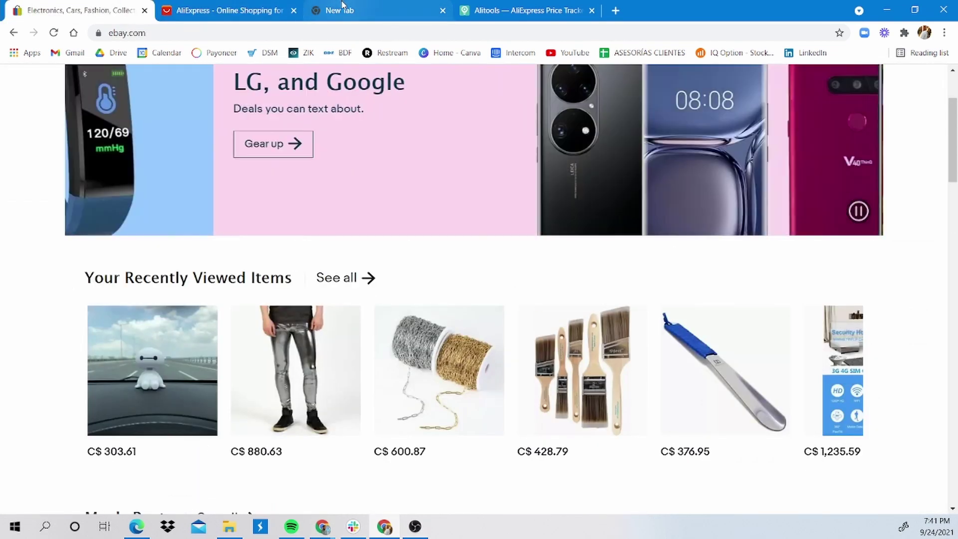
# Go to dsmtool.com/calculator and get a copy of the DSM Tool Dropshipping Calculator spreadsheet
pyautogui.click(343, 14)
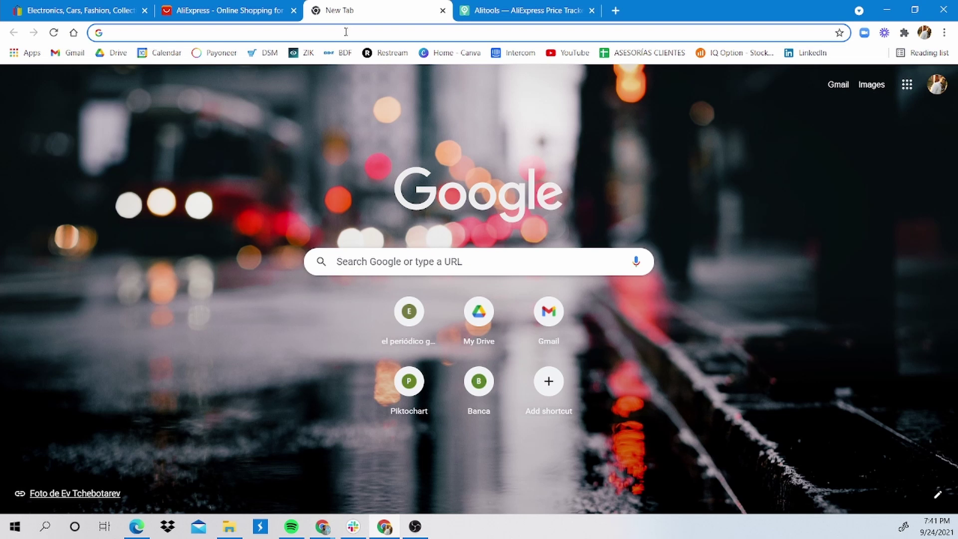
pyautogui.write('dsmto')
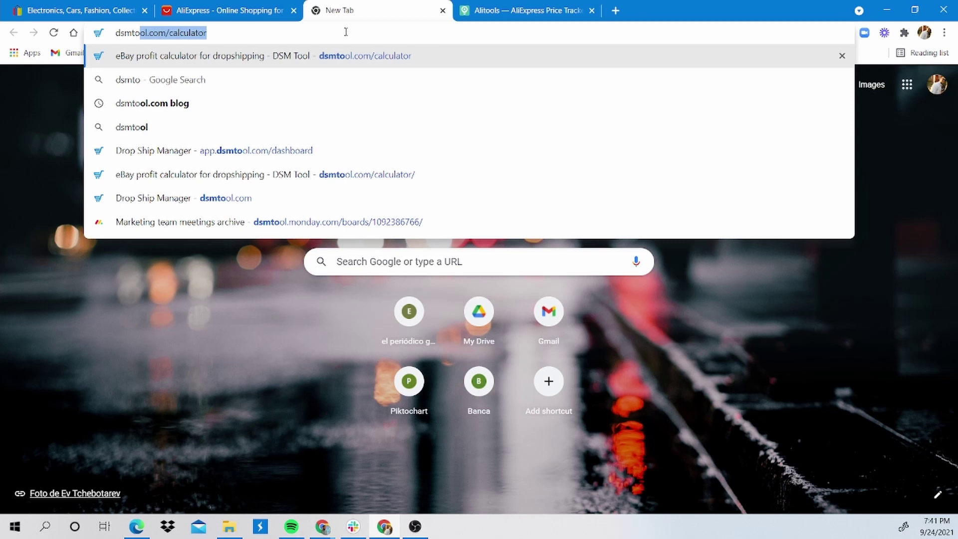
pyautogui.press('Return')
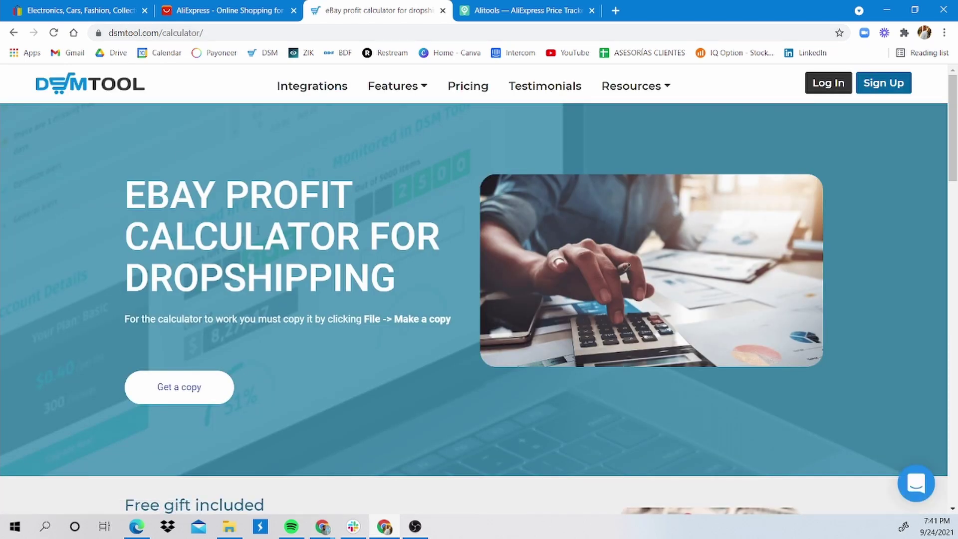
pyautogui.click(186, 394)
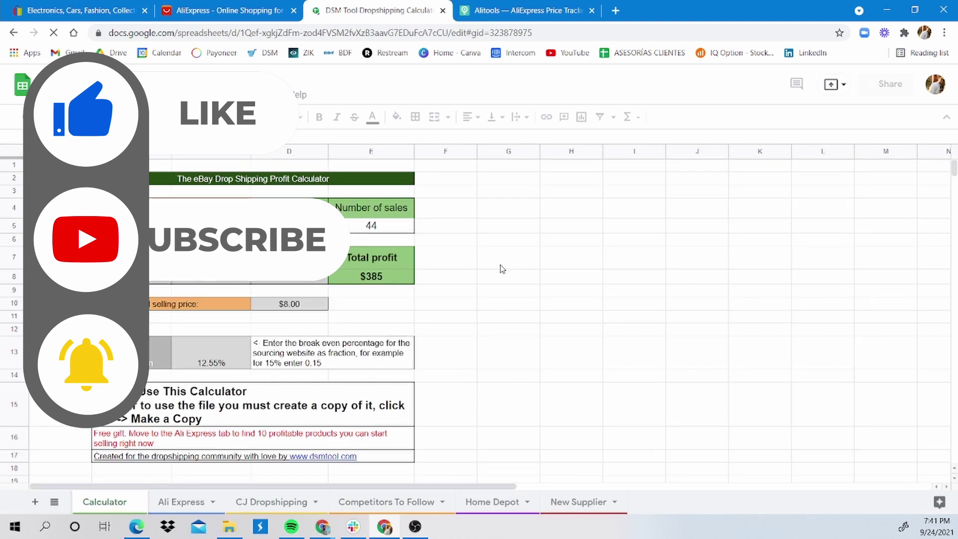
pyautogui.scroll(-1, 699, 235)
pyautogui.click(912, 212)
pyautogui.scroll(1, 494, 272)
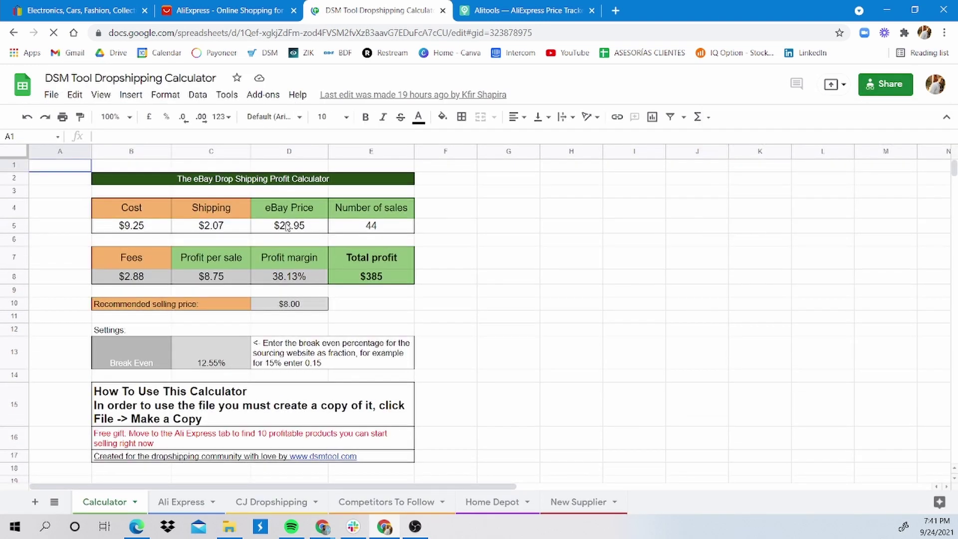
pyautogui.click(208, 230)
pyautogui.click(278, 229)
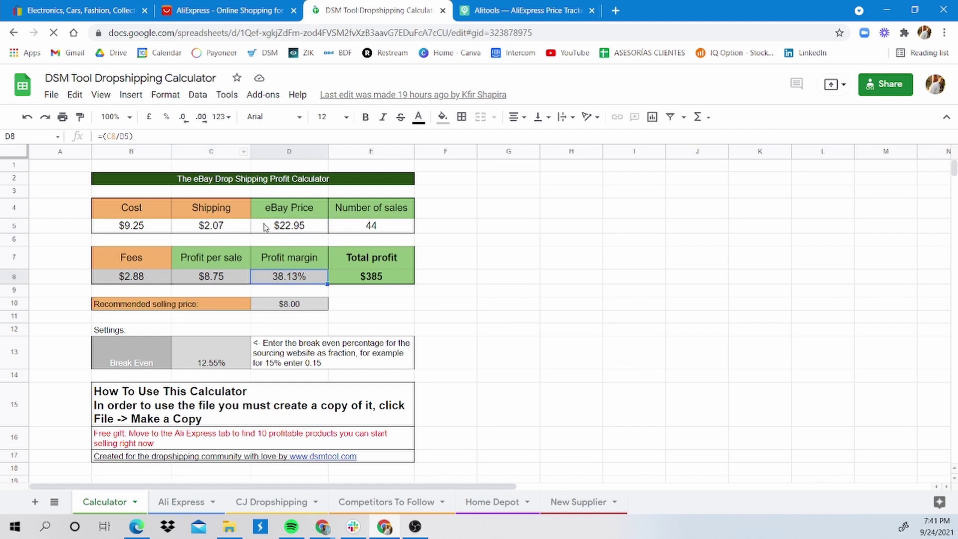
pyautogui.click(146, 227)
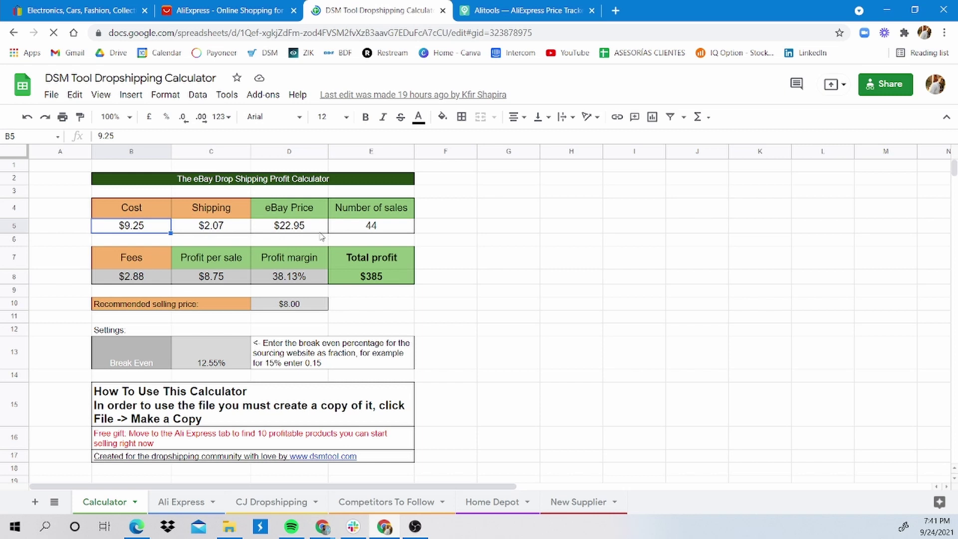
pyautogui.click(309, 227)
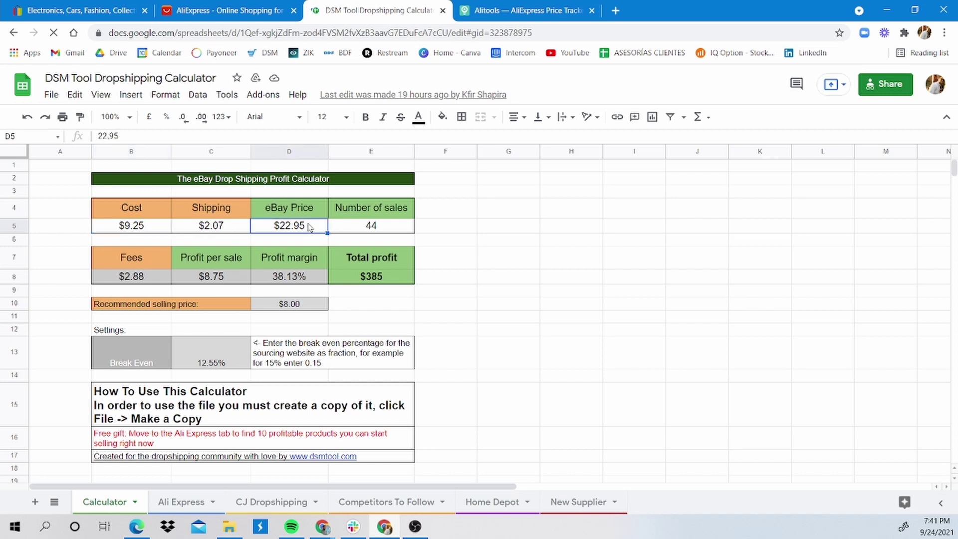
pyautogui.click(132, 227)
pyautogui.click(227, 11)
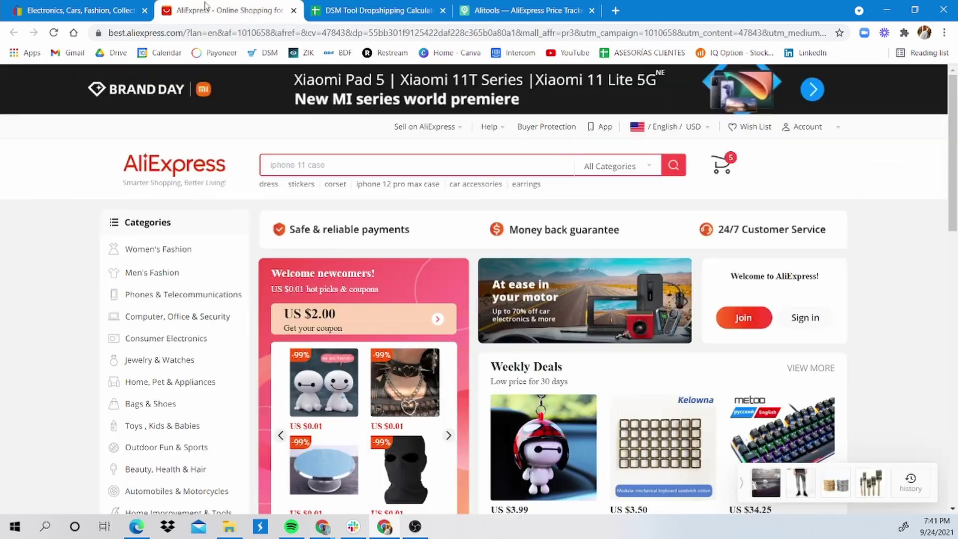
pyautogui.click(355, 7)
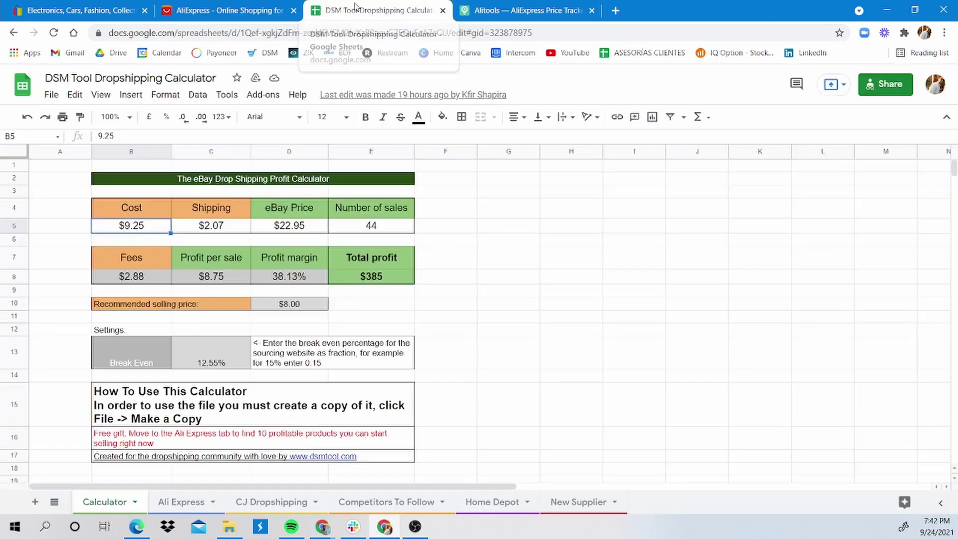
pyautogui.click(236, 230)
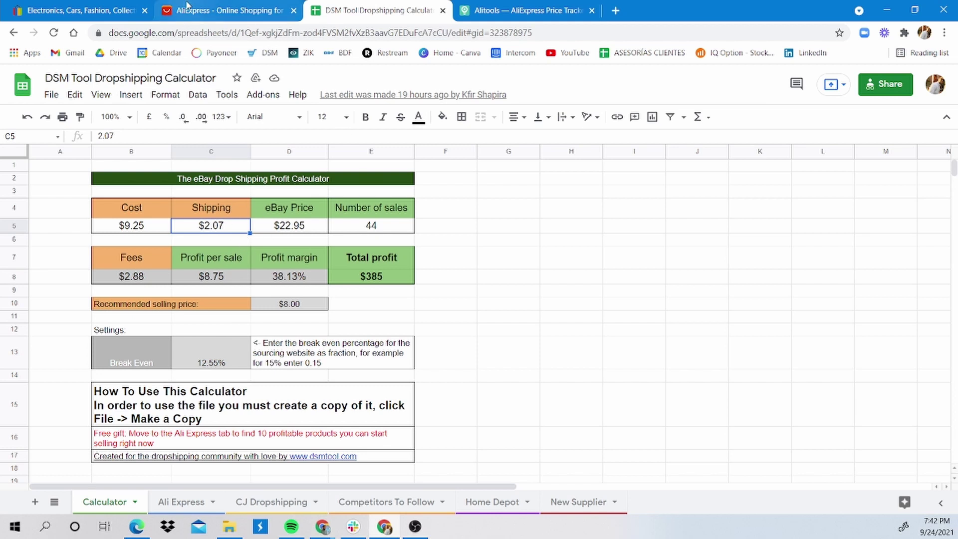
pyautogui.click(364, 231)
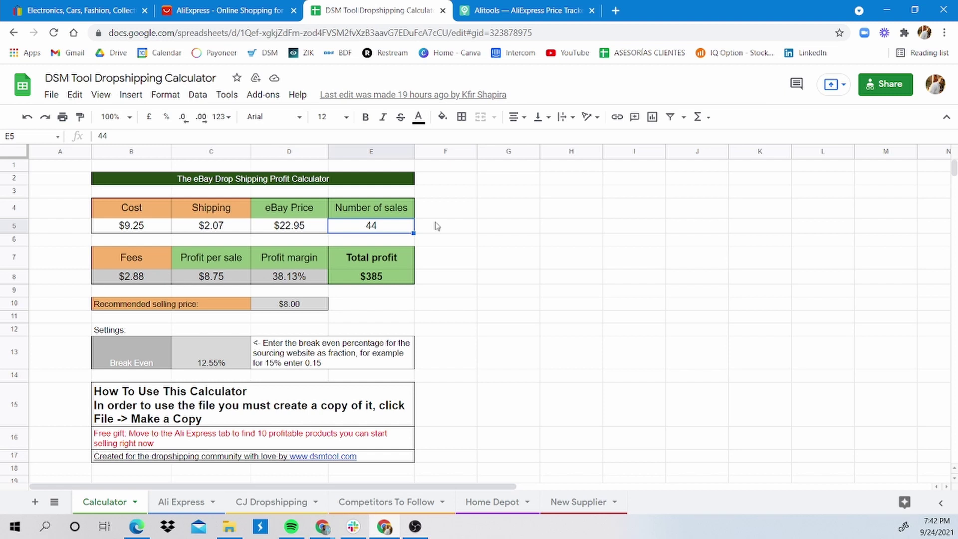
pyautogui.click(275, 231)
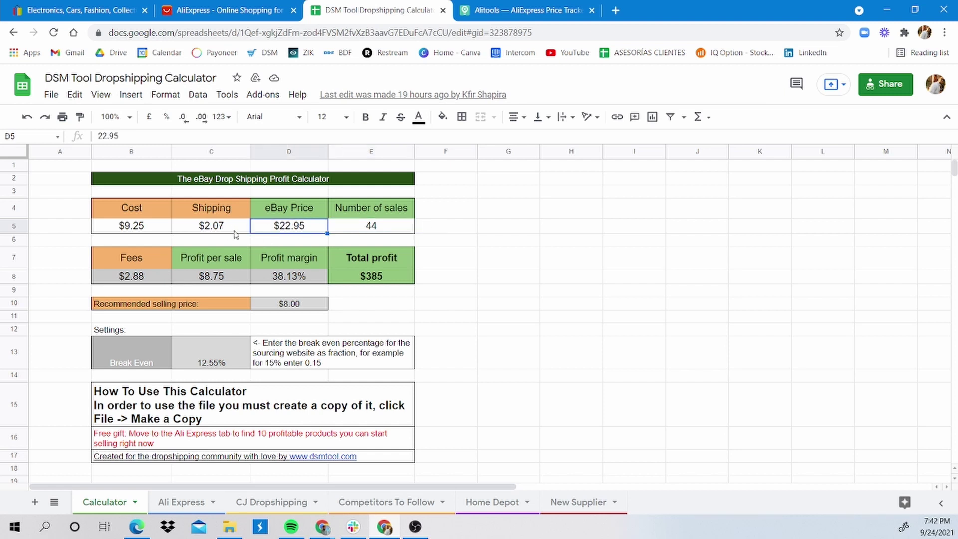
pyautogui.click(223, 279)
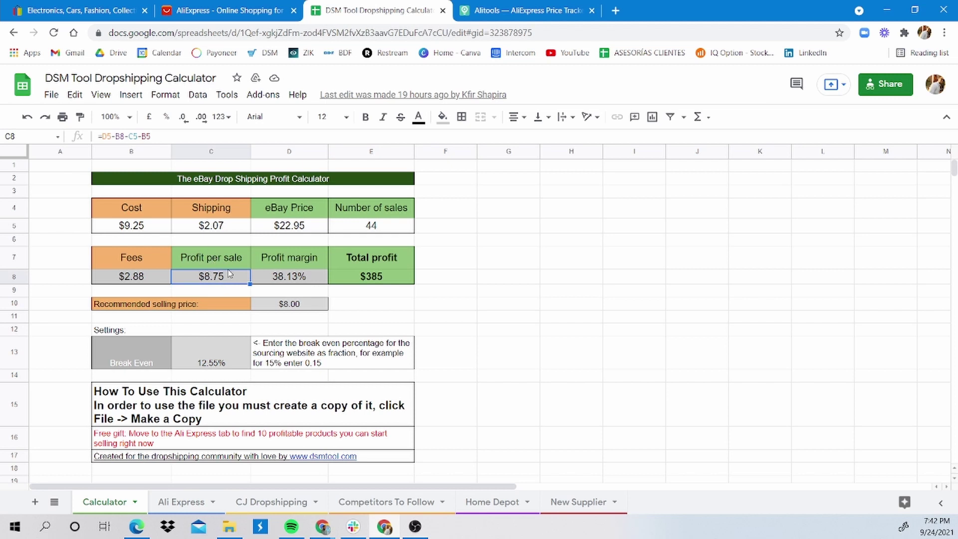
pyautogui.click(151, 277)
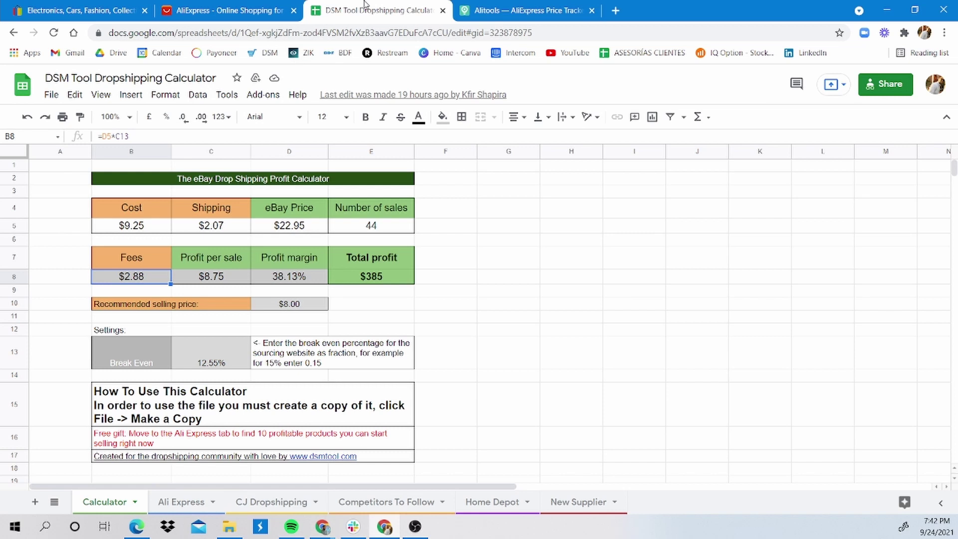
pyautogui.scroll(-2, 449, 324)
# On the Ali Express sheet, check product Profit values, including the Halloween Bloody Bath Mat
pyautogui.click(189, 502)
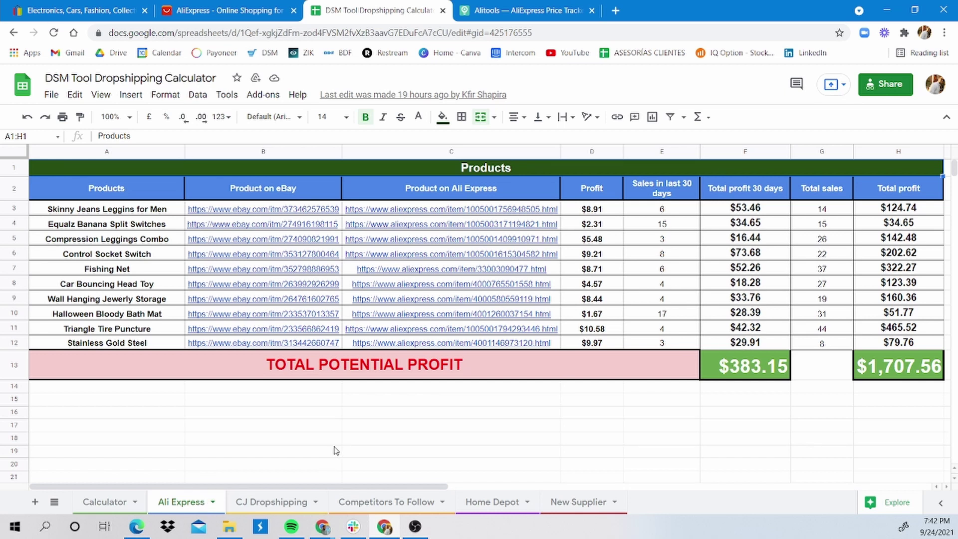
pyautogui.moveTo(149, 210); pyautogui.dragTo(896, 344)
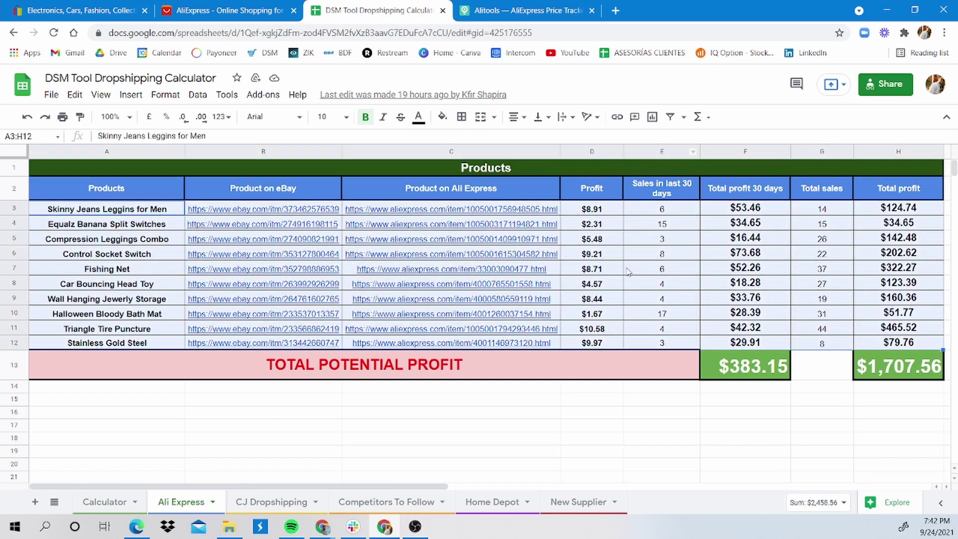
pyautogui.click(596, 208)
pyautogui.click(610, 240)
pyautogui.click(617, 275)
pyautogui.click(617, 315)
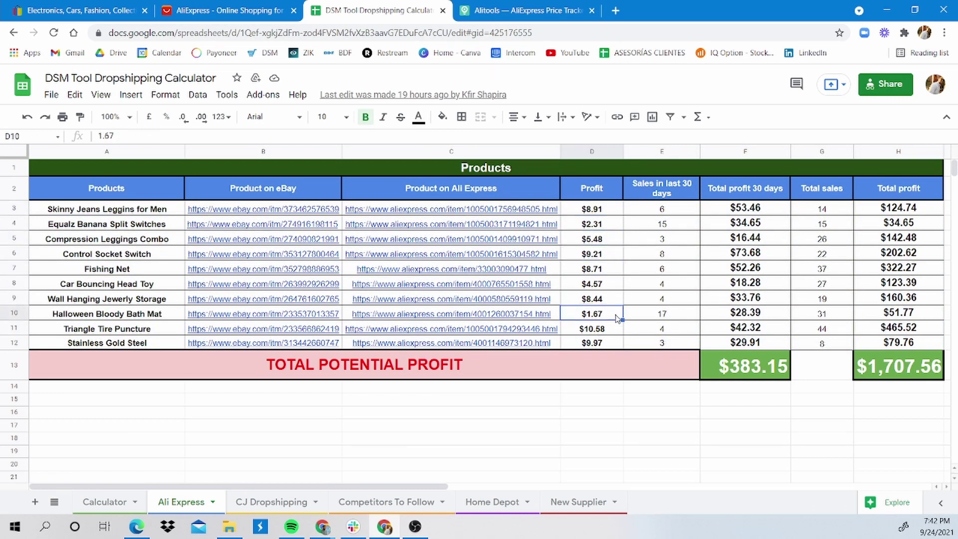
# Check the 30-day sales figures and select the 30-day profit column to see its sum
pyautogui.click(676, 208)
pyautogui.click(679, 223)
pyautogui.click(680, 239)
pyautogui.click(681, 268)
pyautogui.click(681, 300)
pyautogui.moveTo(751, 209); pyautogui.dragTo(771, 343)
# Inspect the Total sales values and Total profit formulas, including the $1,707.56 total
pyautogui.click(822, 211)
pyautogui.click(831, 224)
pyautogui.click(871, 207)
pyautogui.click(871, 253)
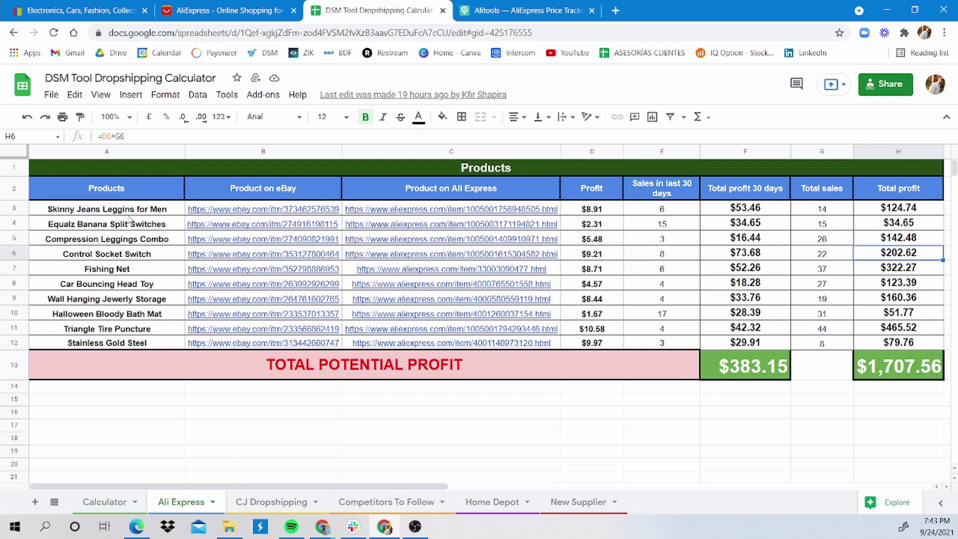
pyautogui.click(876, 375)
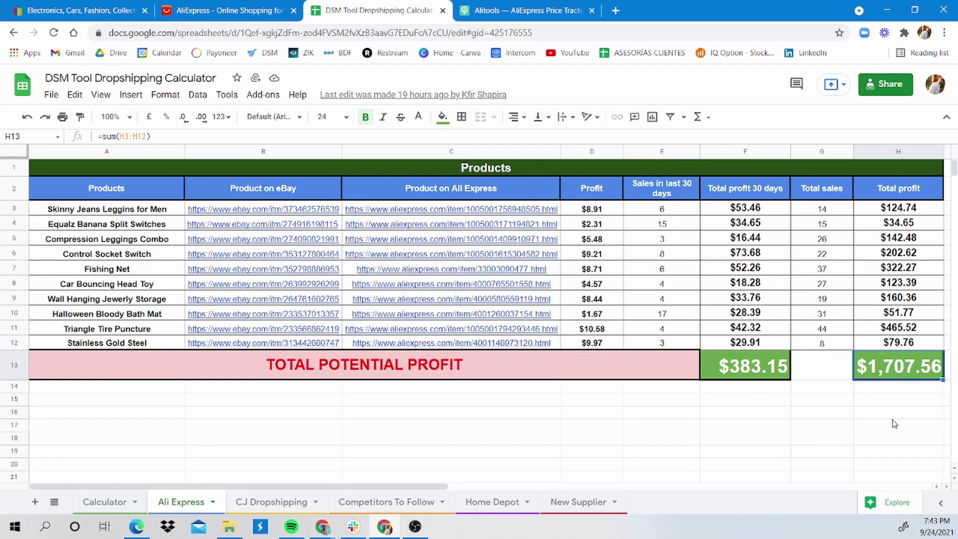
pyautogui.click(143, 208)
pyautogui.click(152, 224)
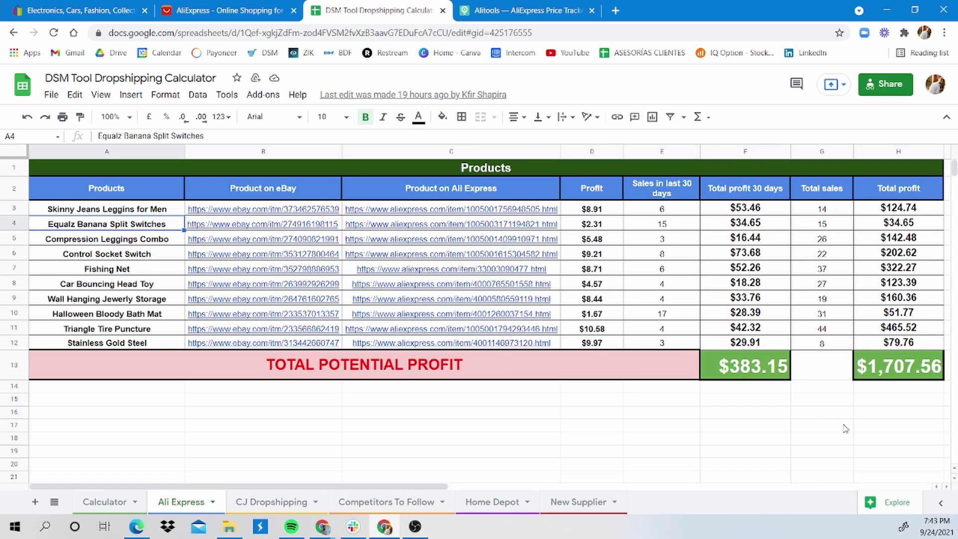
pyautogui.click(854, 372)
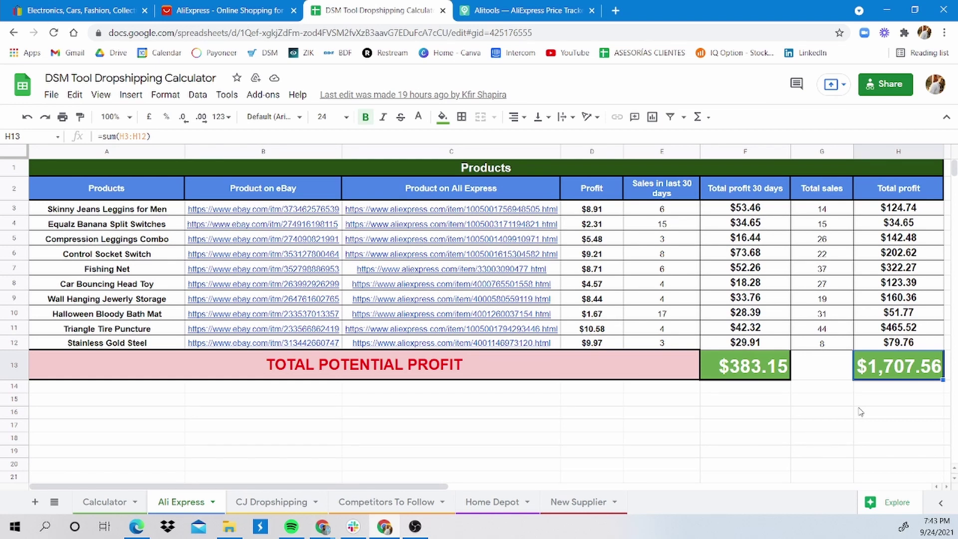
# Recheck profits from Equalz Banana Split Switches to Stainless Gold Steel, then switch to the AliExpress tab
pyautogui.click(609, 212)
pyautogui.click(608, 226)
pyautogui.click(609, 239)
pyautogui.click(619, 257)
pyautogui.click(621, 272)
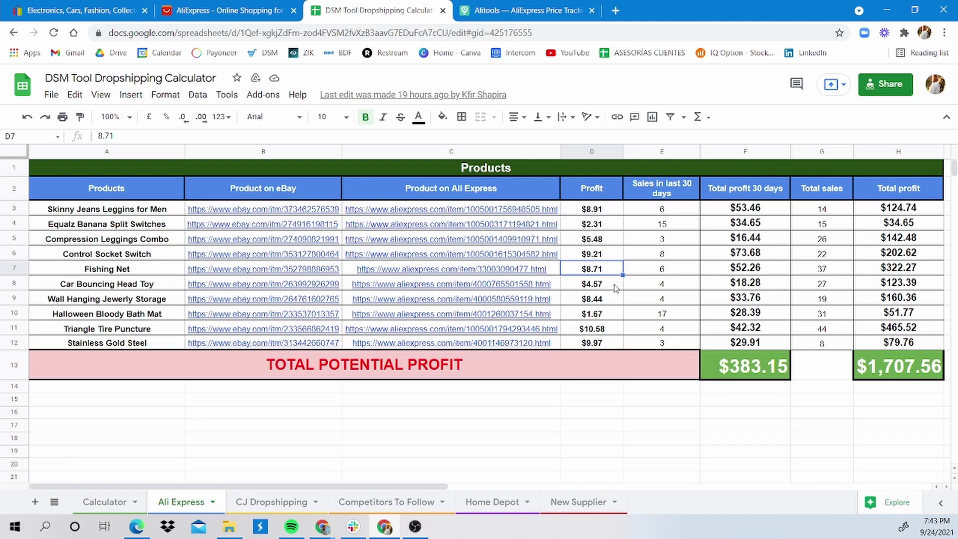
pyautogui.click(609, 344)
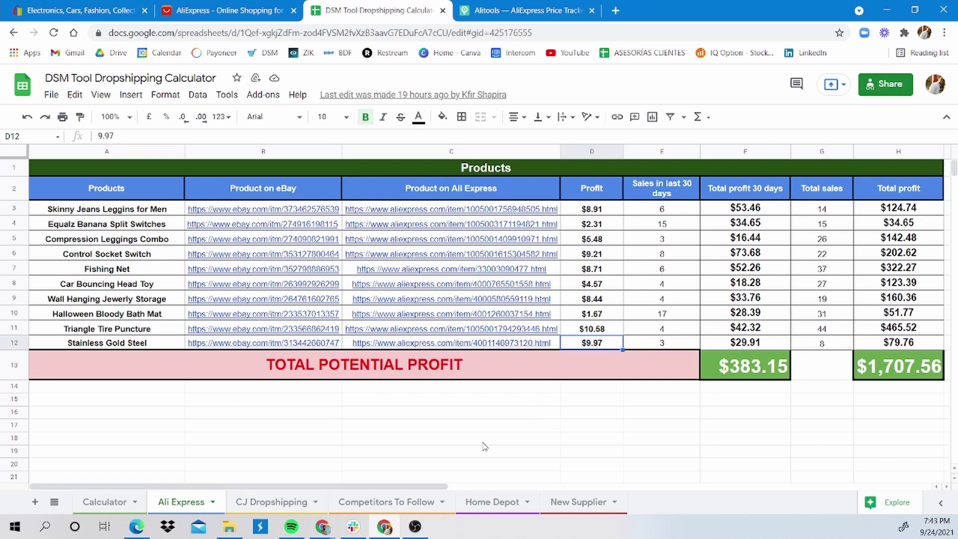
pyautogui.click(252, 10)
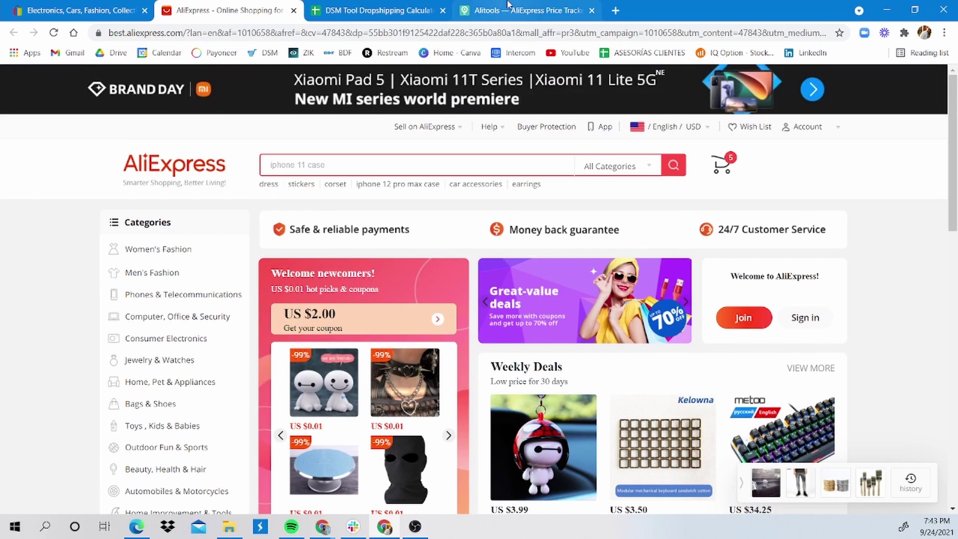
# Accept the cookie notice on the Alitools price-tracker page, then go back to the DSM Tool spreadsheet
pyautogui.click(507, 5)
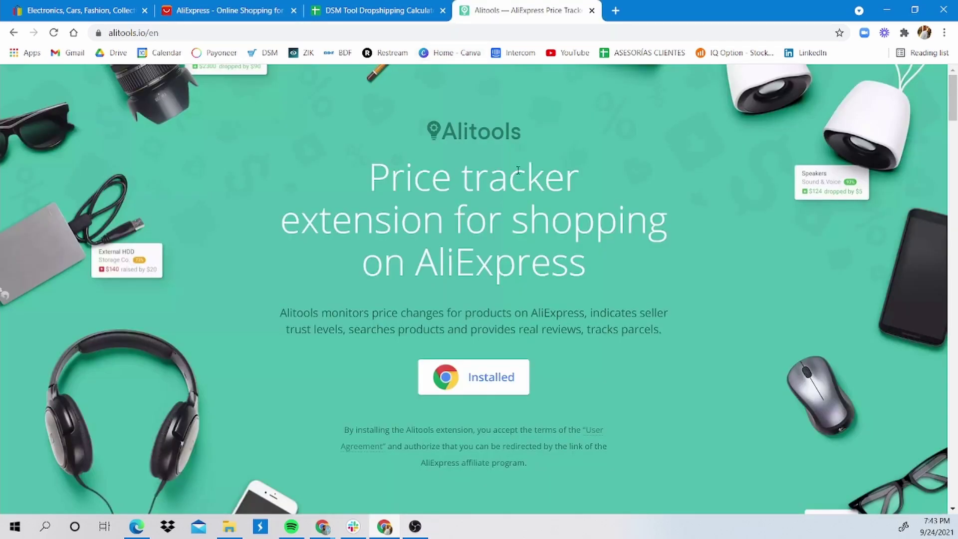
pyautogui.scroll(-3, 590, 327)
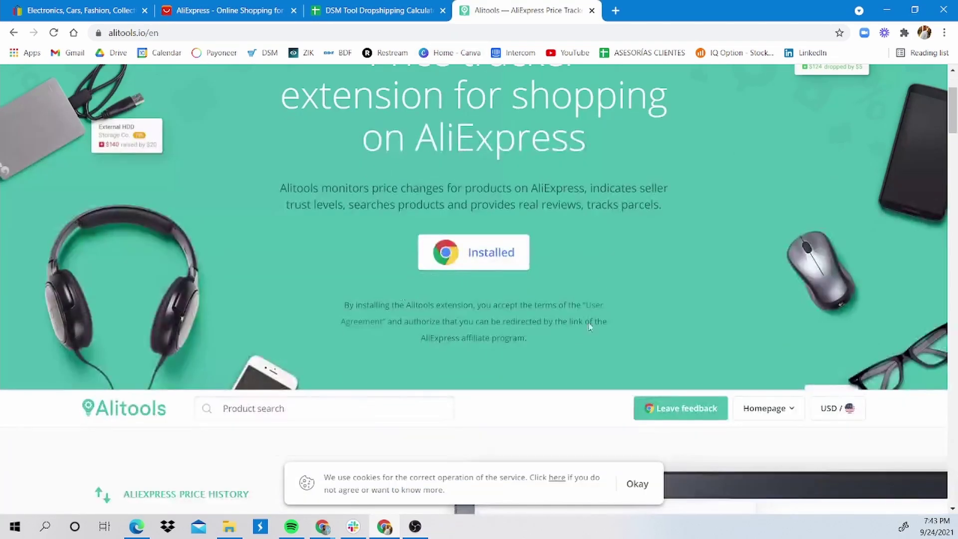
pyautogui.scroll(3, 595, 174)
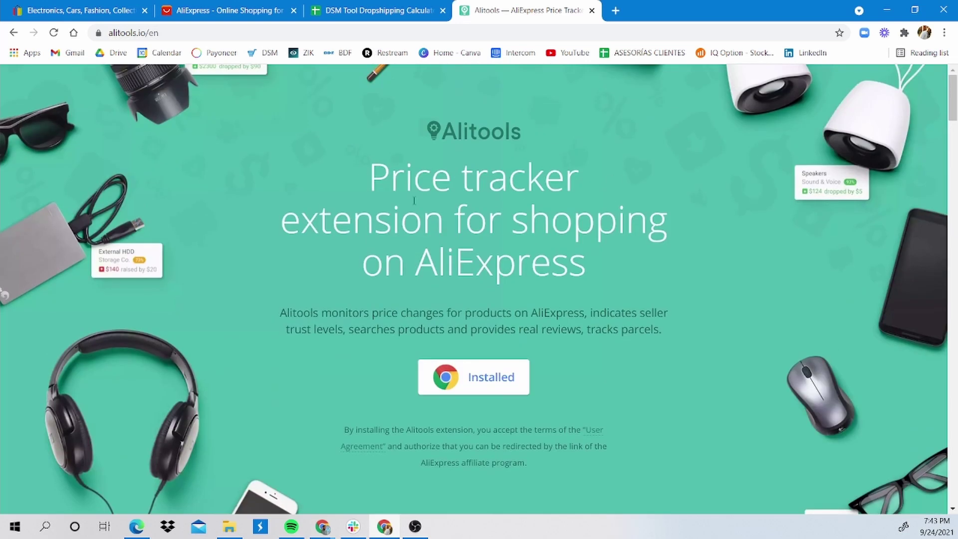
pyautogui.scroll(-2, 414, 201)
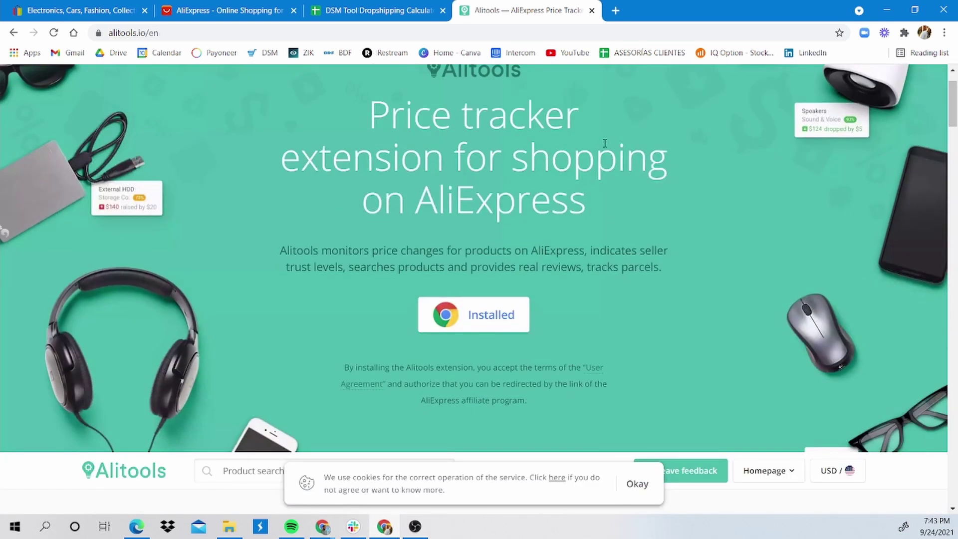
pyautogui.click(640, 484)
pyautogui.scroll(2, 628, 194)
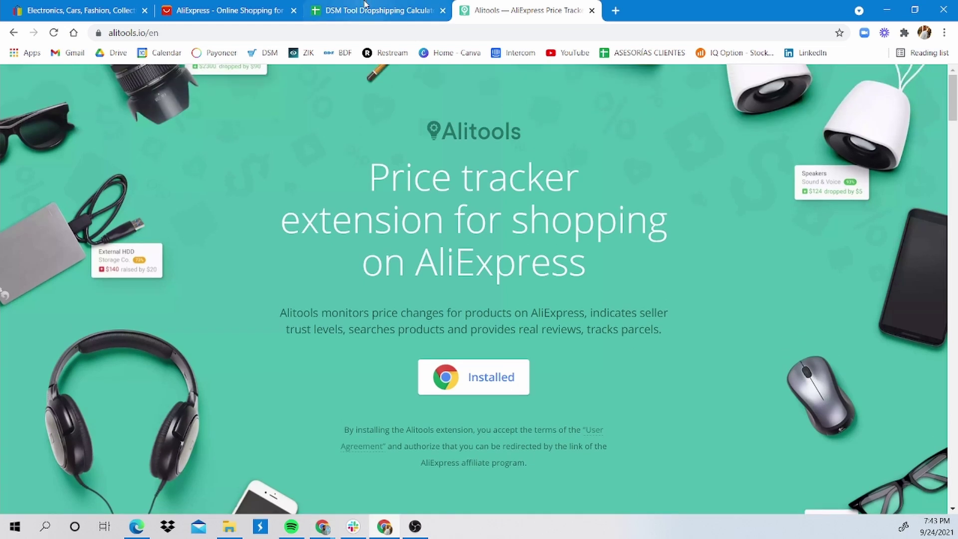
pyautogui.click(367, 8)
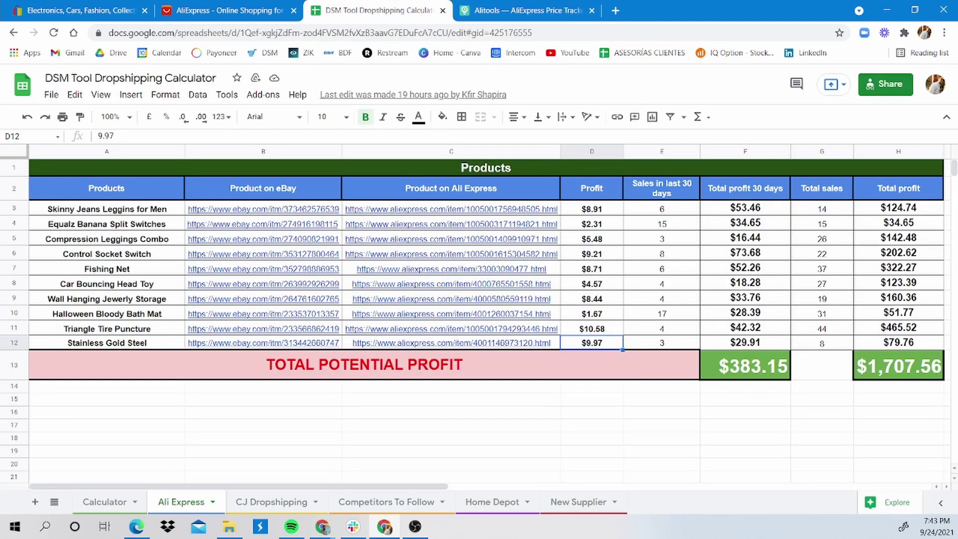
# Follow cell B3's eBay link for Skinny Jeans Leggins for Men into a new tab and view it
pyautogui.click(109, 210)
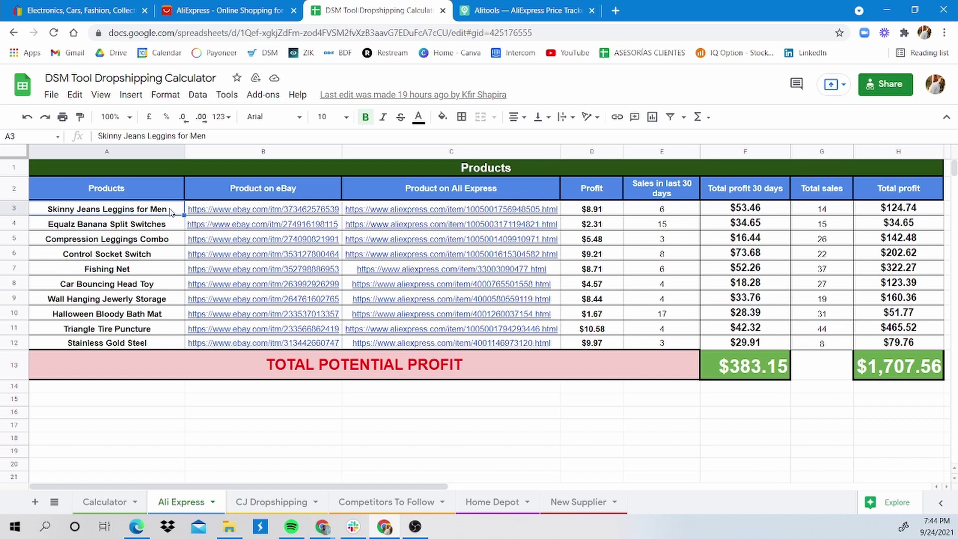
pyautogui.moveTo(172, 238); pyautogui.dragTo(300, 359)
pyautogui.click(326, 425)
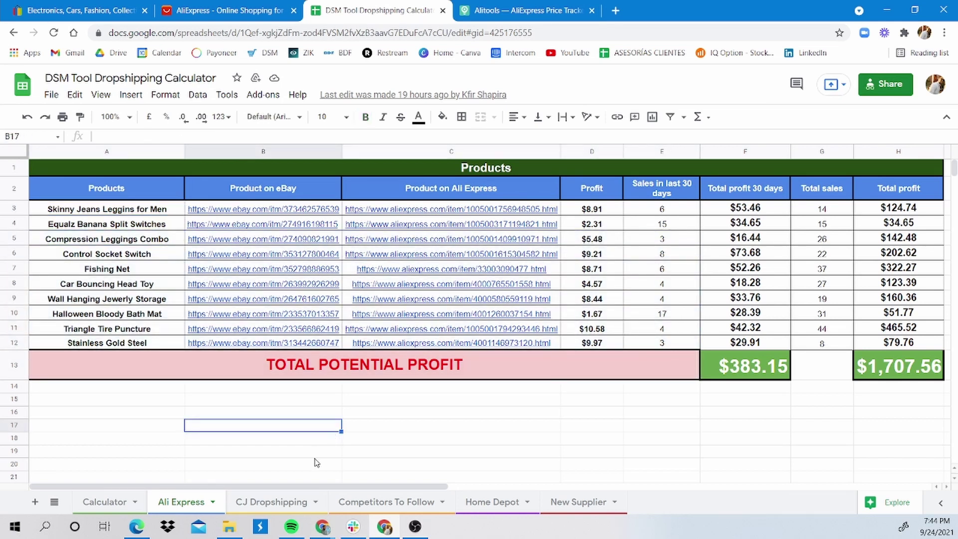
pyautogui.click(175, 214)
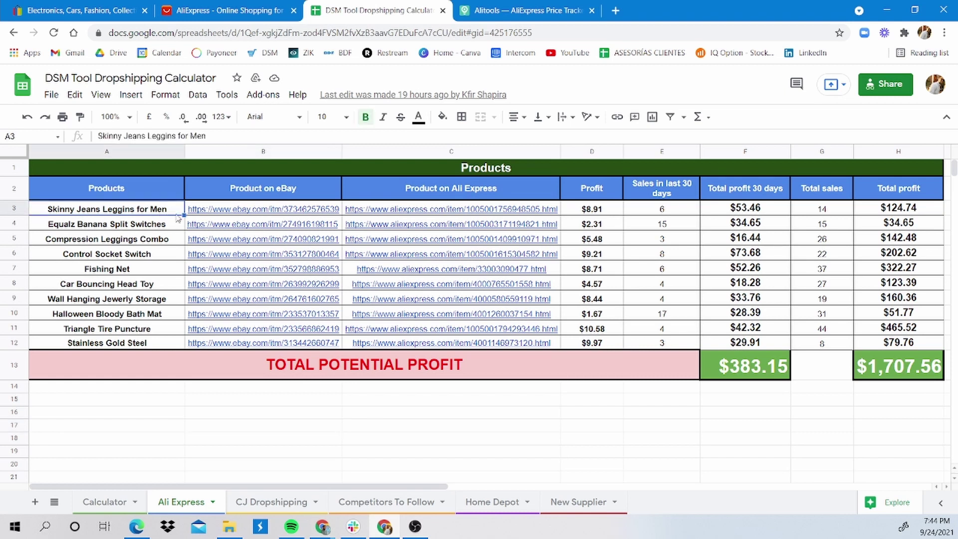
pyautogui.click(216, 211)
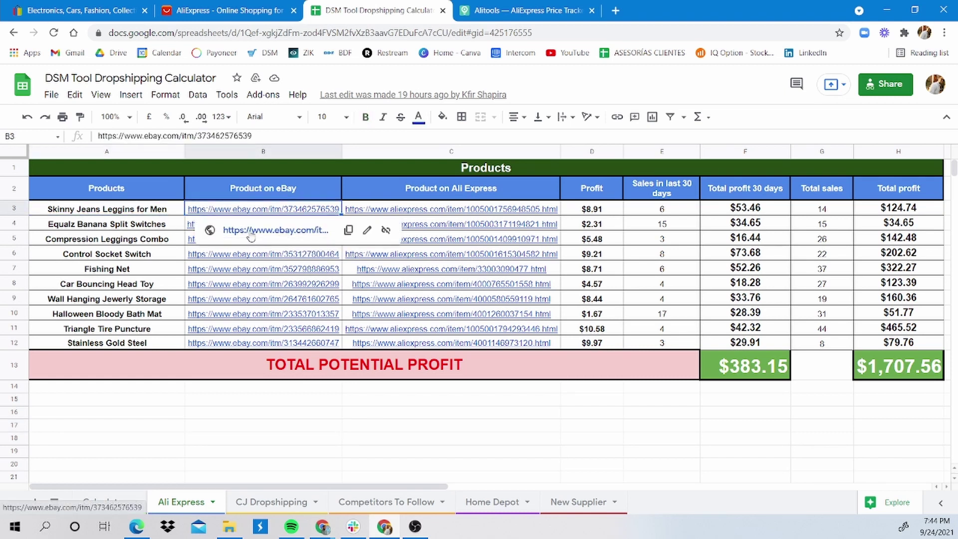
pyautogui.click(251, 230)
pyautogui.hotkey('ctrl', 'shift', 'Tab')
pyautogui.click(435, 210)
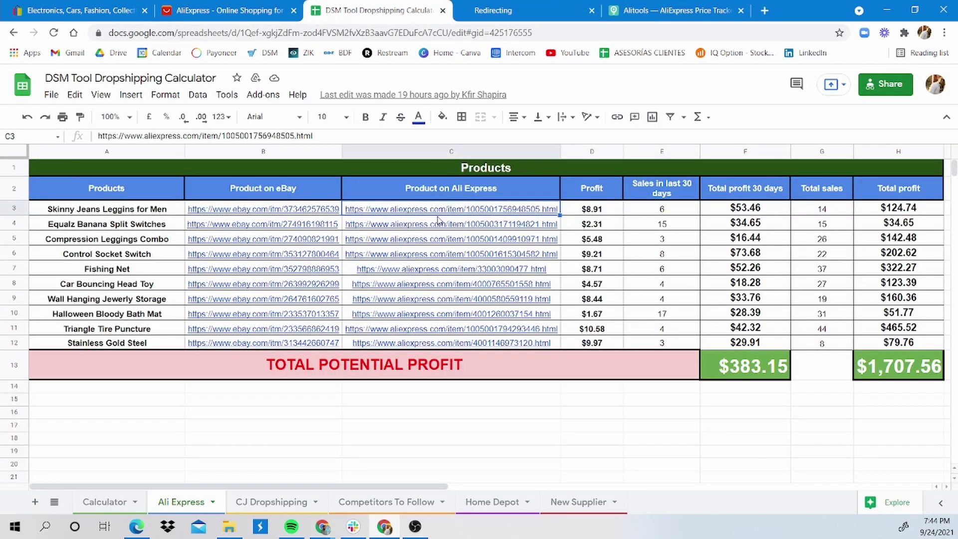
pyautogui.click(454, 233)
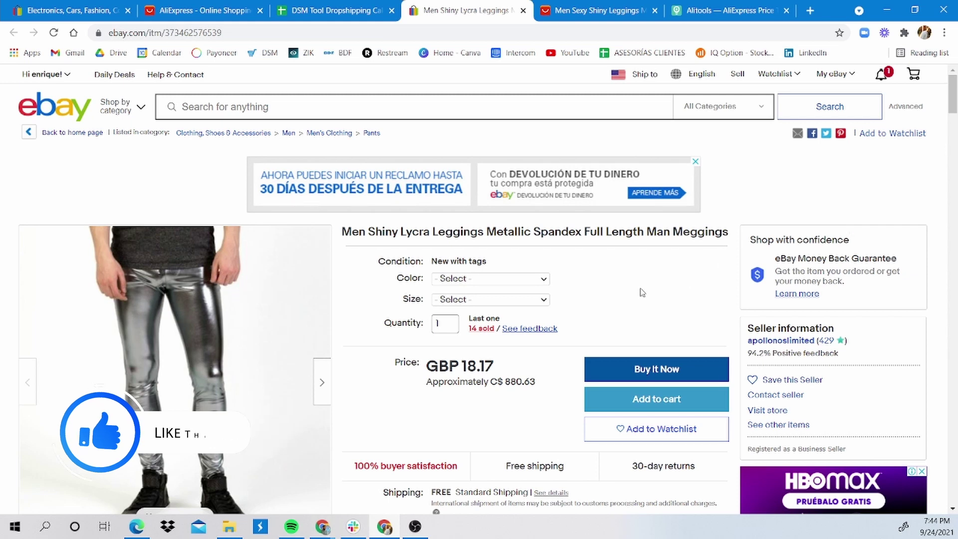
# Highlight the leggings listing's GBP 18.17 price, restore normal zoom, and open a blank tab
pyautogui.scroll(-3, 623, 306)
pyautogui.scroll(2, 558, 334)
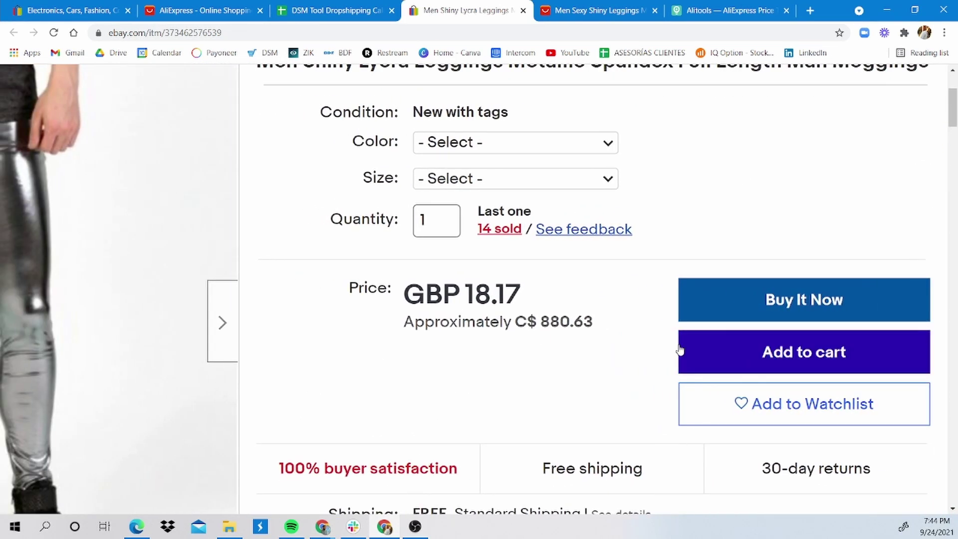
pyautogui.moveTo(403, 293); pyautogui.dragTo(522, 294)
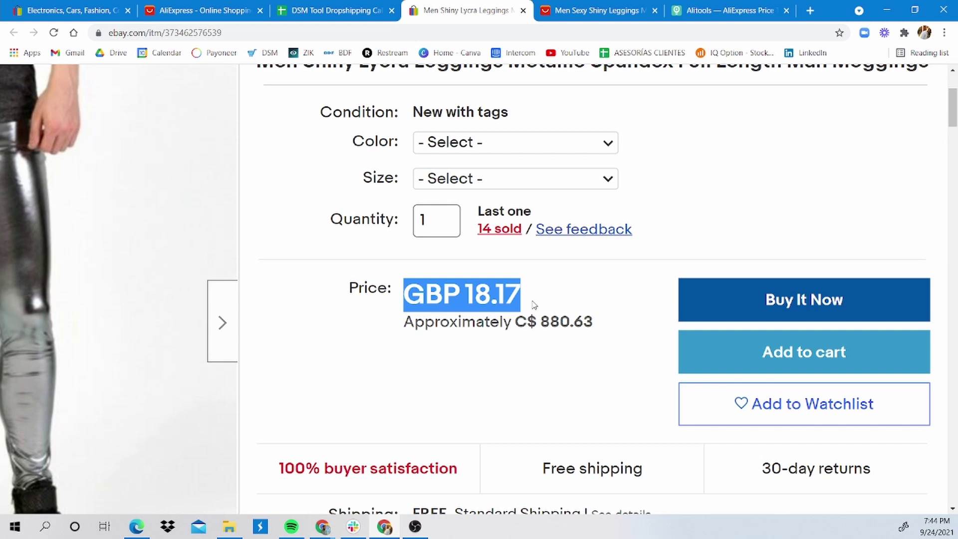
pyautogui.click(522, 295)
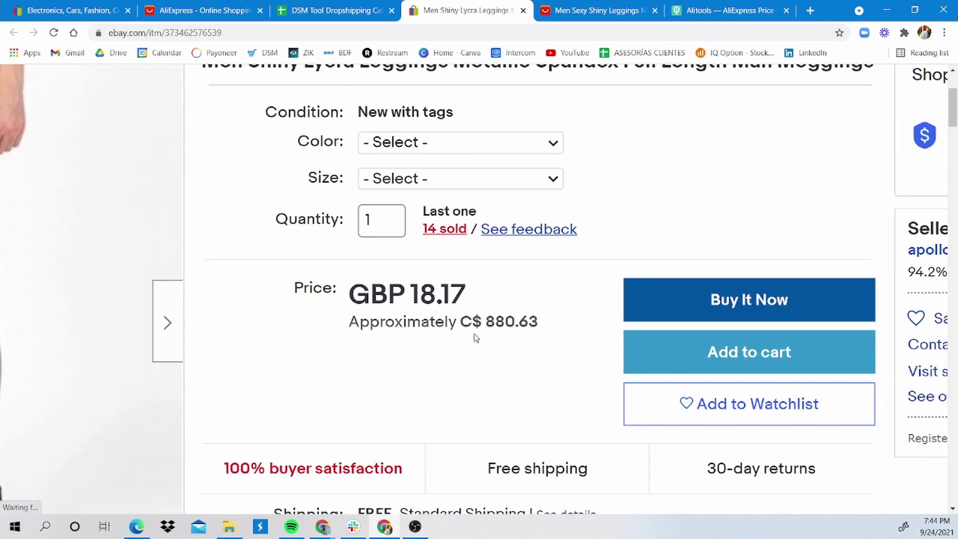
pyautogui.moveTo(349, 295); pyautogui.dragTo(490, 307)
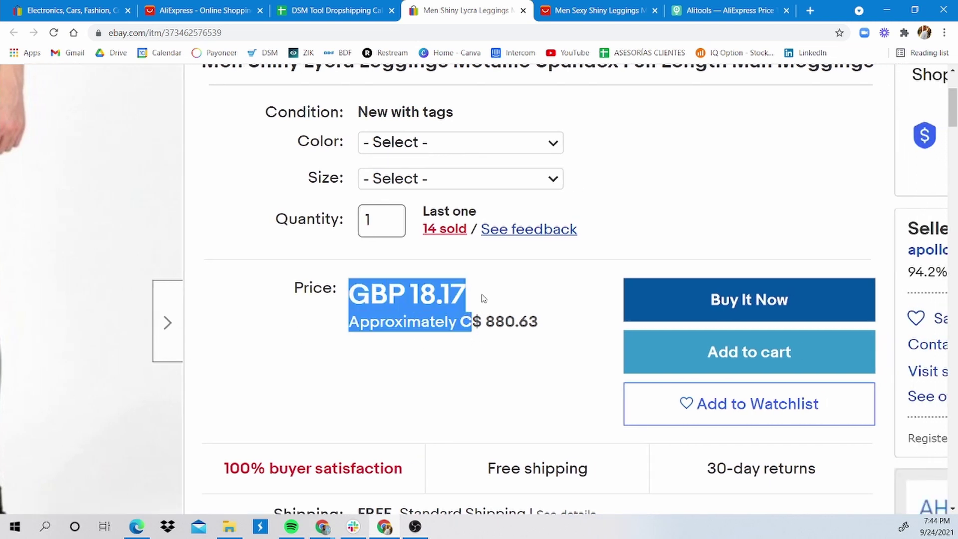
pyautogui.click(438, 282)
pyautogui.hotkey('ctrl', '-')
pyautogui.hotkey('ctrl', '-')
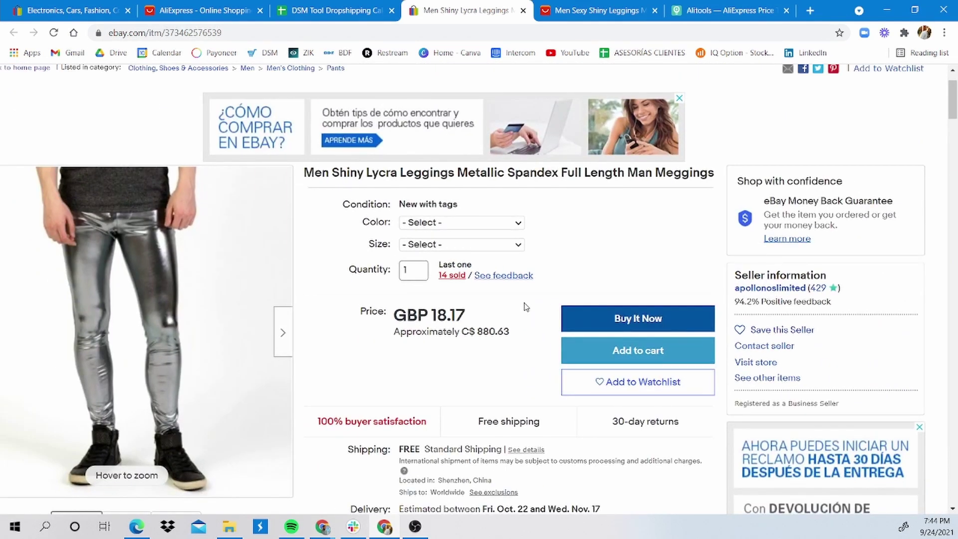
pyautogui.click(804, 12)
# Search Google for the 'gbp to usd' currency converter
pyautogui.write('gb')
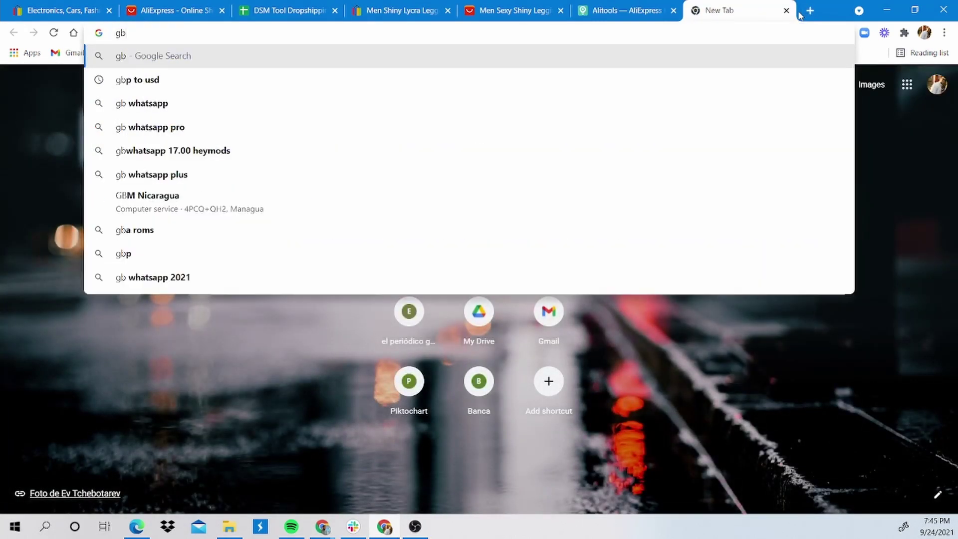
pyautogui.press('BackSpace')
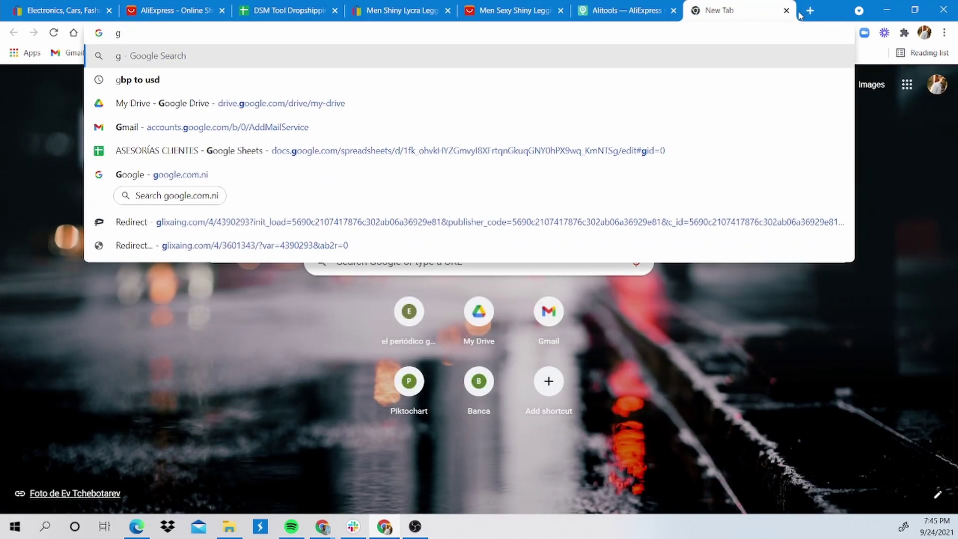
pyautogui.click(369, 82)
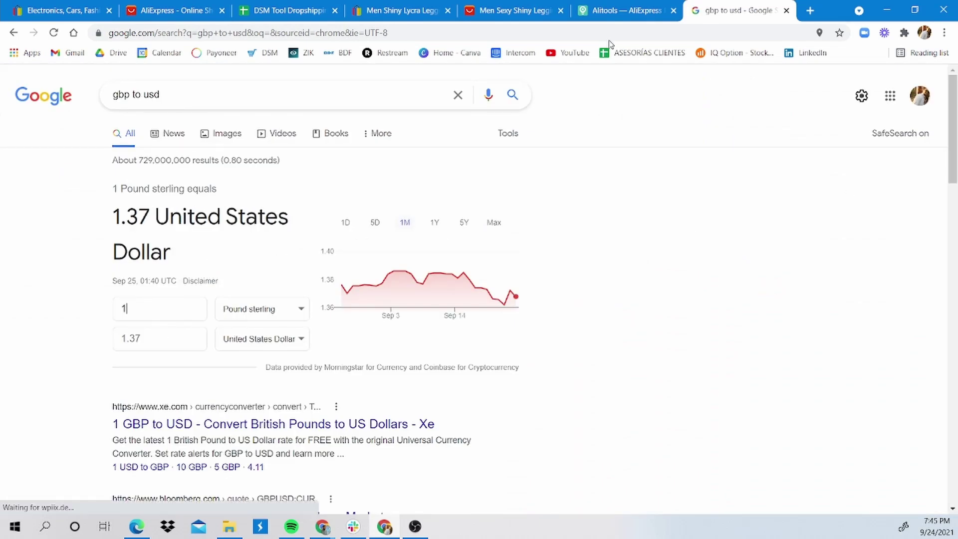
pyautogui.click(299, 6)
pyautogui.click(389, 7)
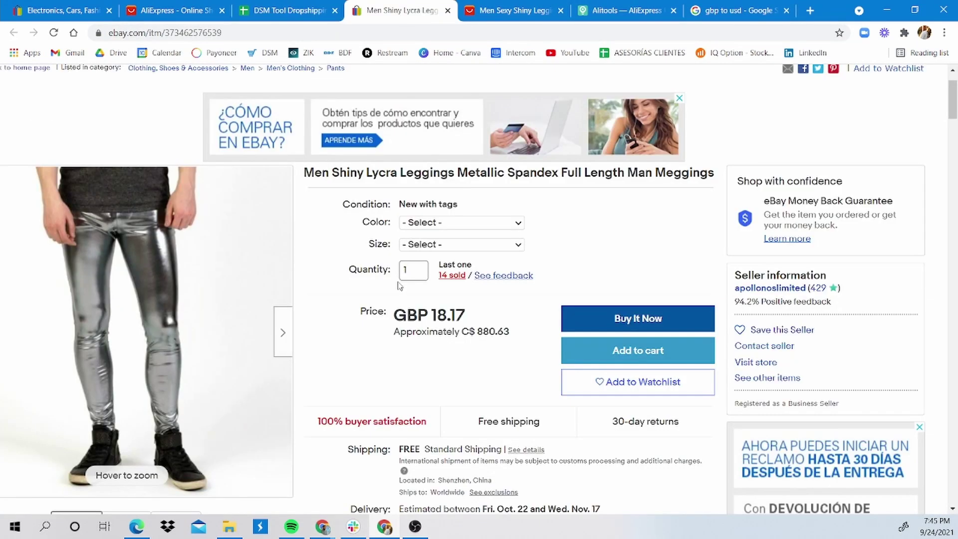
pyautogui.click(764, 7)
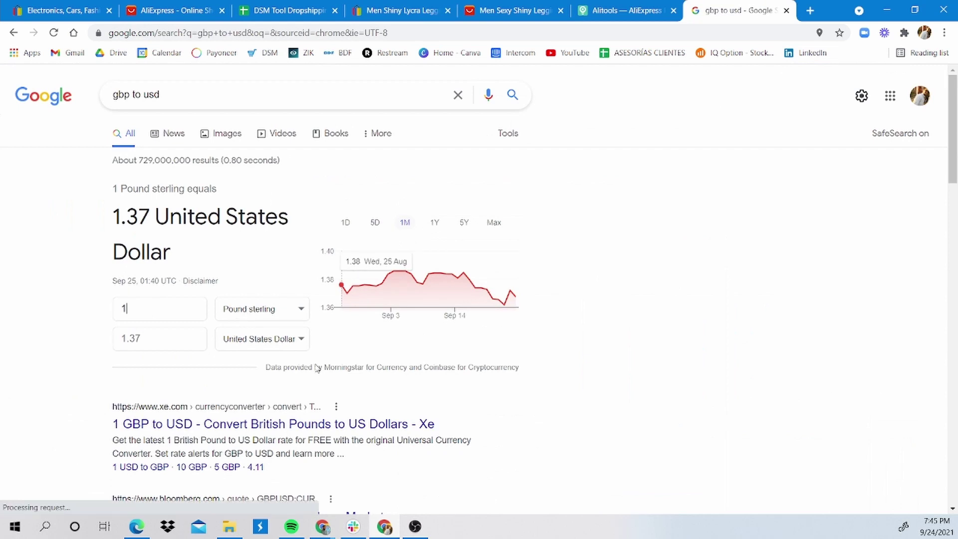
# Convert 18.17 pounds to 24.87 US dollars, then return to the eBay listing
pyautogui.press('BackSpace')
pyautogui.write('2')
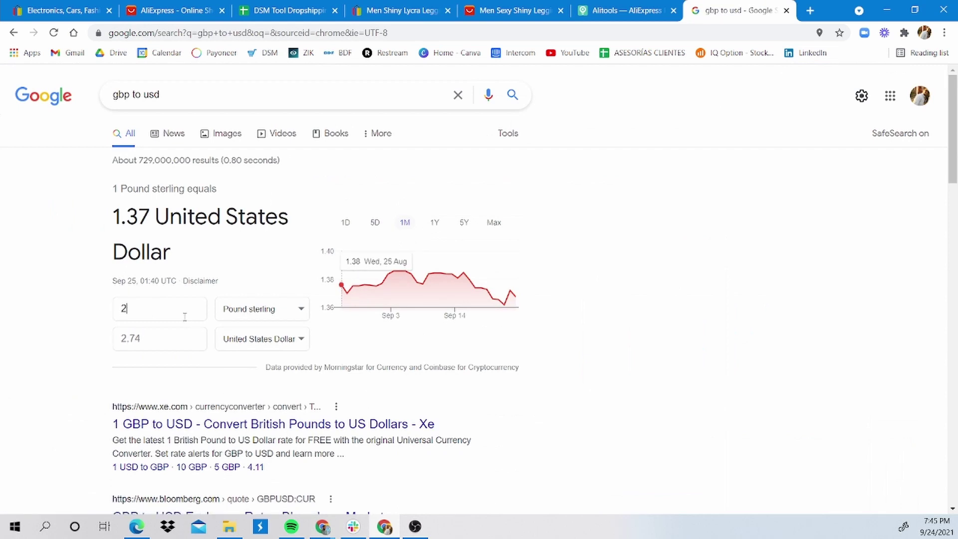
pyautogui.press('BackSpace')
pyautogui.write('18.17')
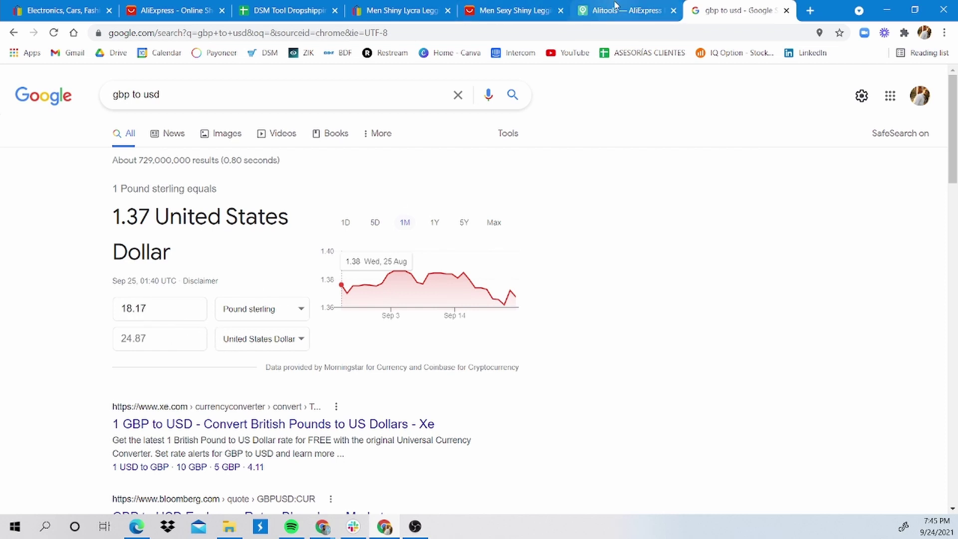
pyautogui.click(391, 19)
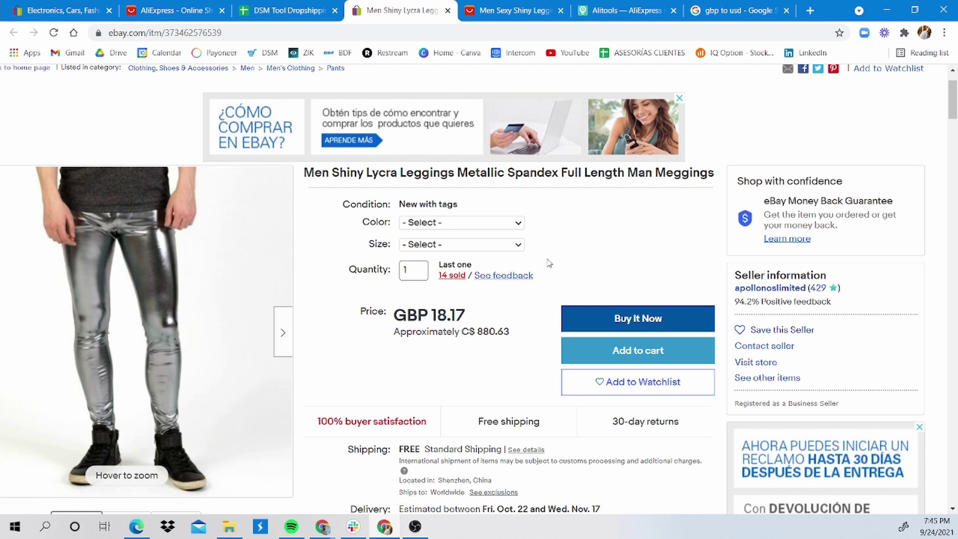
pyautogui.scroll(-1, 612, 223)
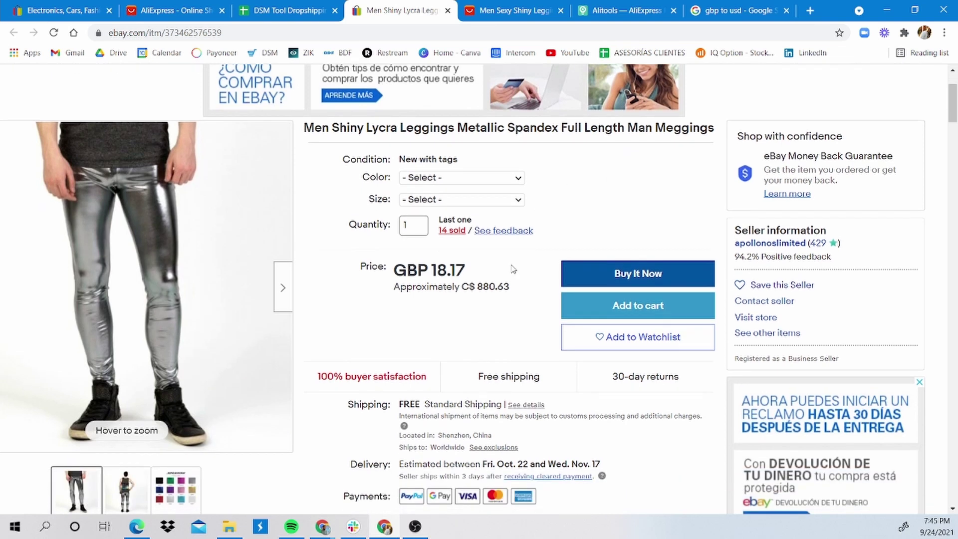